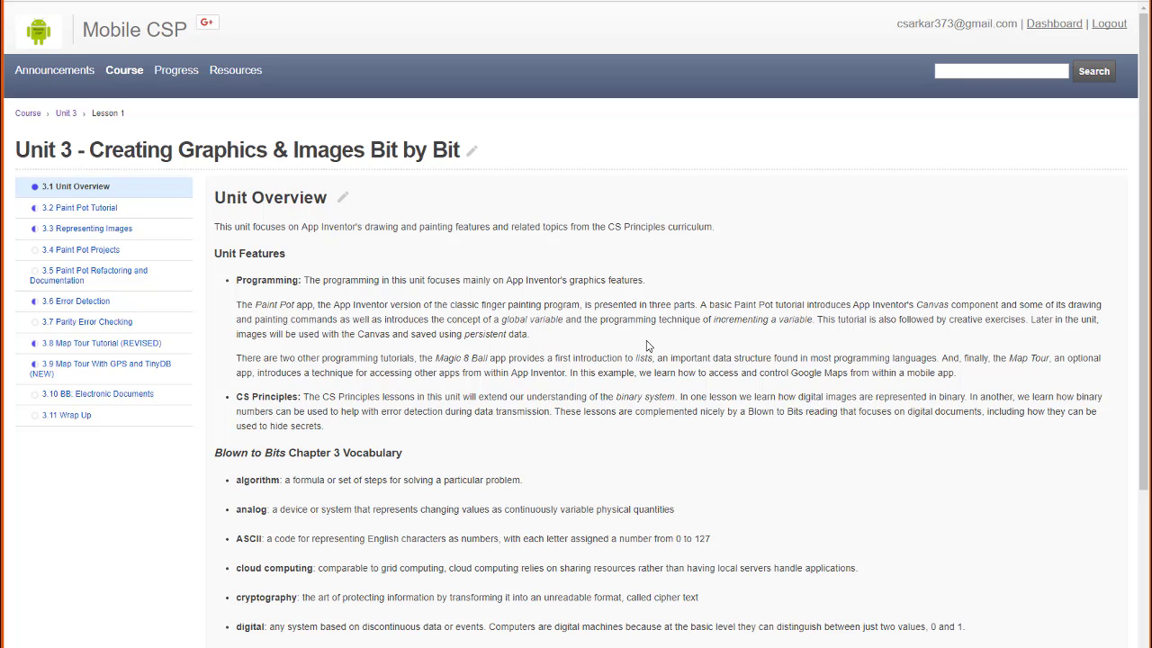
- Open the 3.2 Paint Pot Tutorial lesson and scroll down to its Reflection: For Your Portfolio questions
{"action": "left_click", "coordinate": [80, 208]}
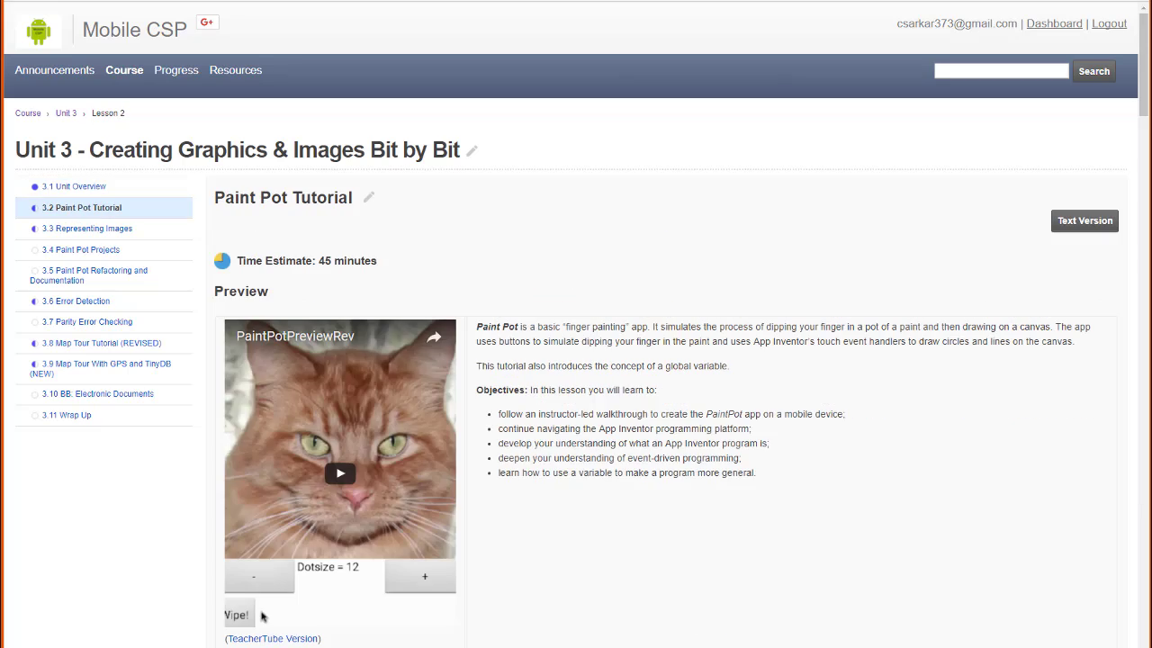
{"action": "scroll", "coordinate": [684, 225], "scroll_direction": "down", "scroll_amount": 4}
{"action": "scroll", "coordinate": [681, 226], "scroll_direction": "down", "scroll_amount": 20}
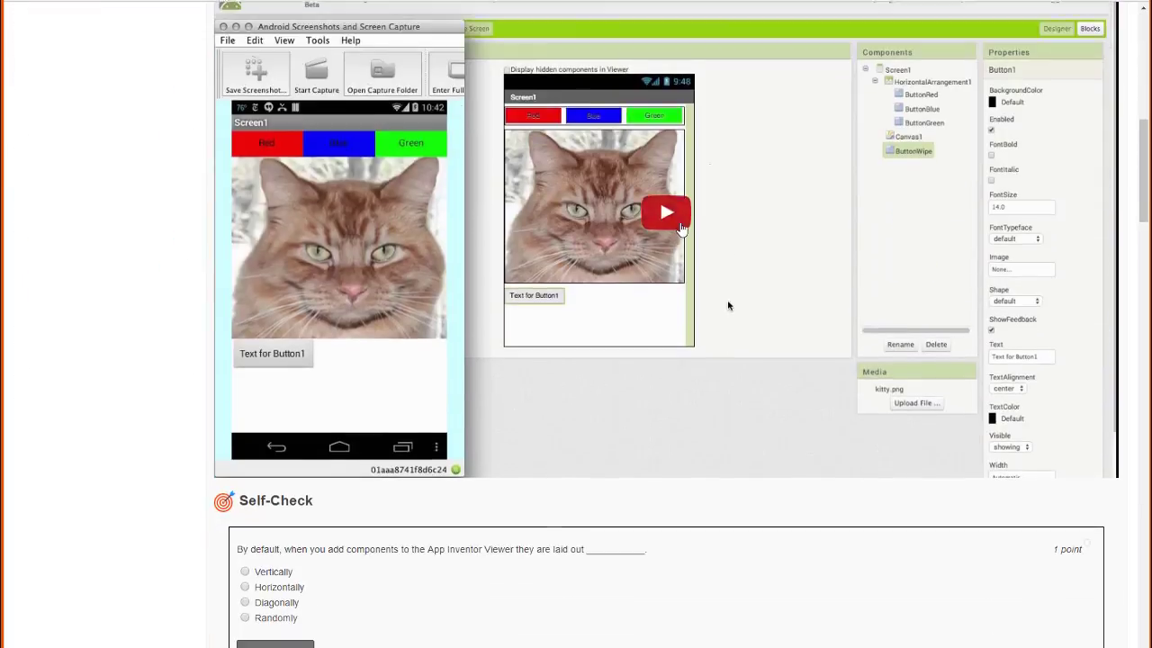
{"action": "scroll", "coordinate": [681, 226], "scroll_direction": "down", "scroll_amount": 20}
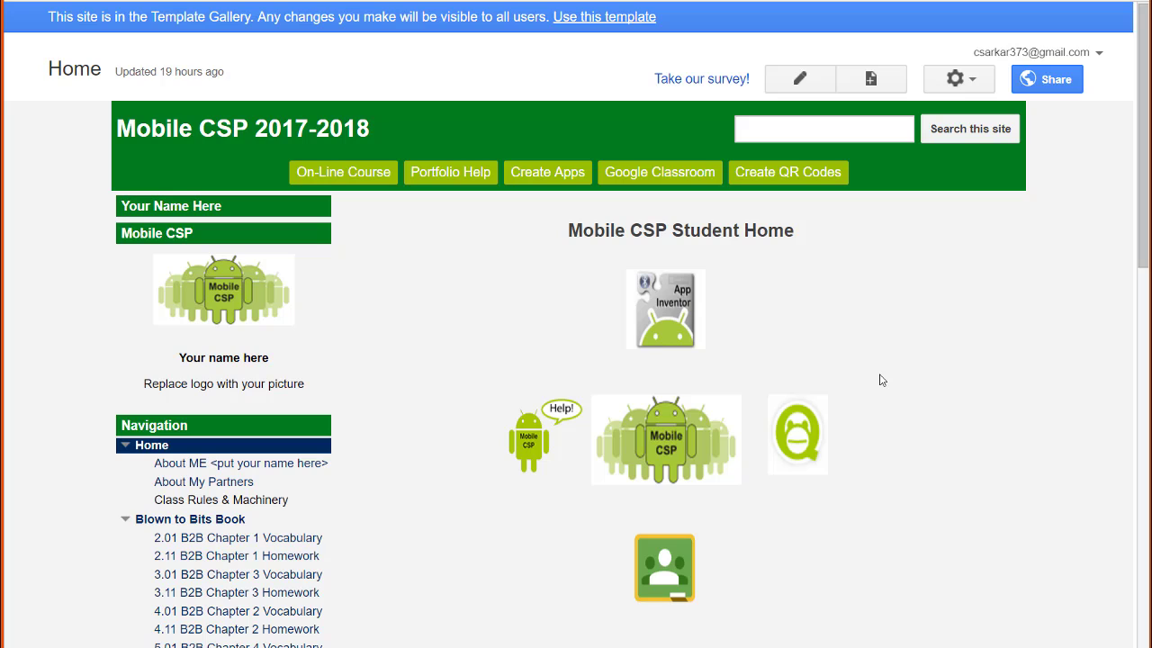
- Scroll the template home page, view the 3.02 Paint Pot Tutorial page, then go to Portfolio Help
{"action": "scroll", "coordinate": [882, 379], "scroll_direction": "down", "scroll_amount": 6}
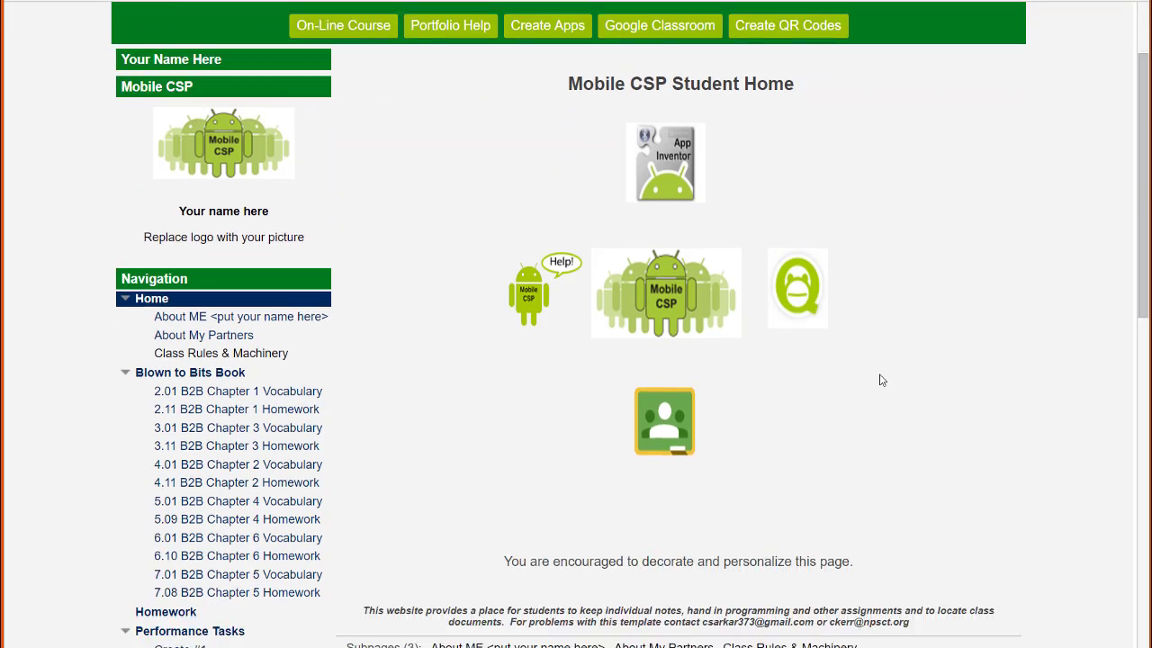
{"action": "scroll", "coordinate": [882, 380], "scroll_direction": "down", "scroll_amount": 2}
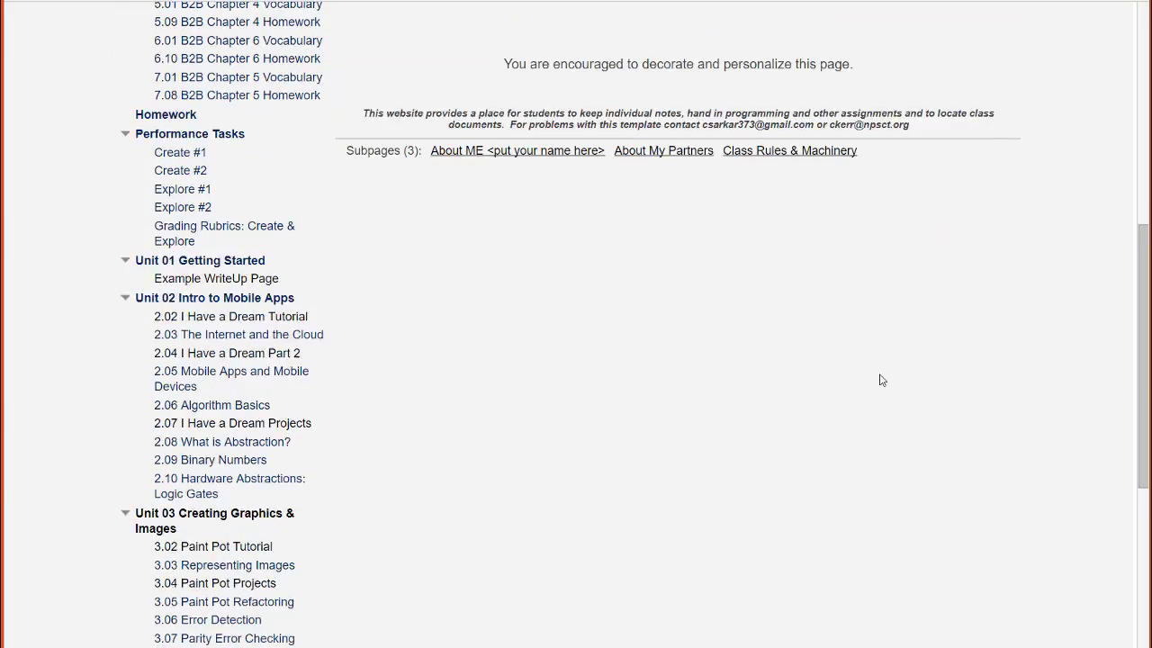
{"action": "left_click", "coordinate": [289, 458]}
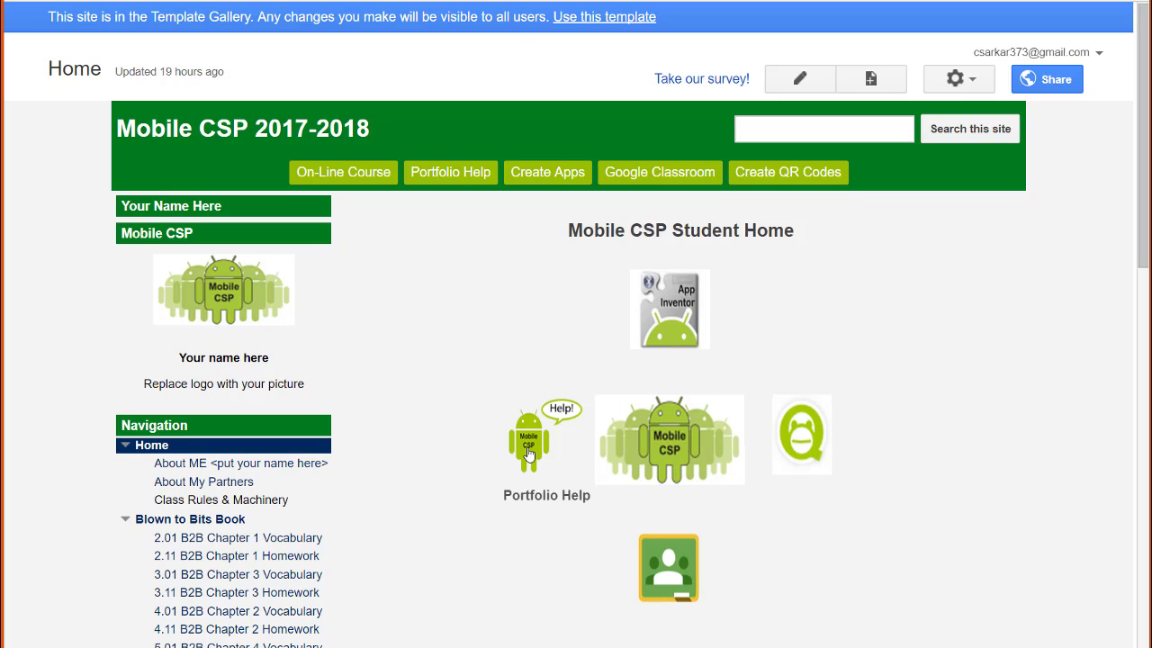
{"action": "left_click", "coordinate": [450, 173]}
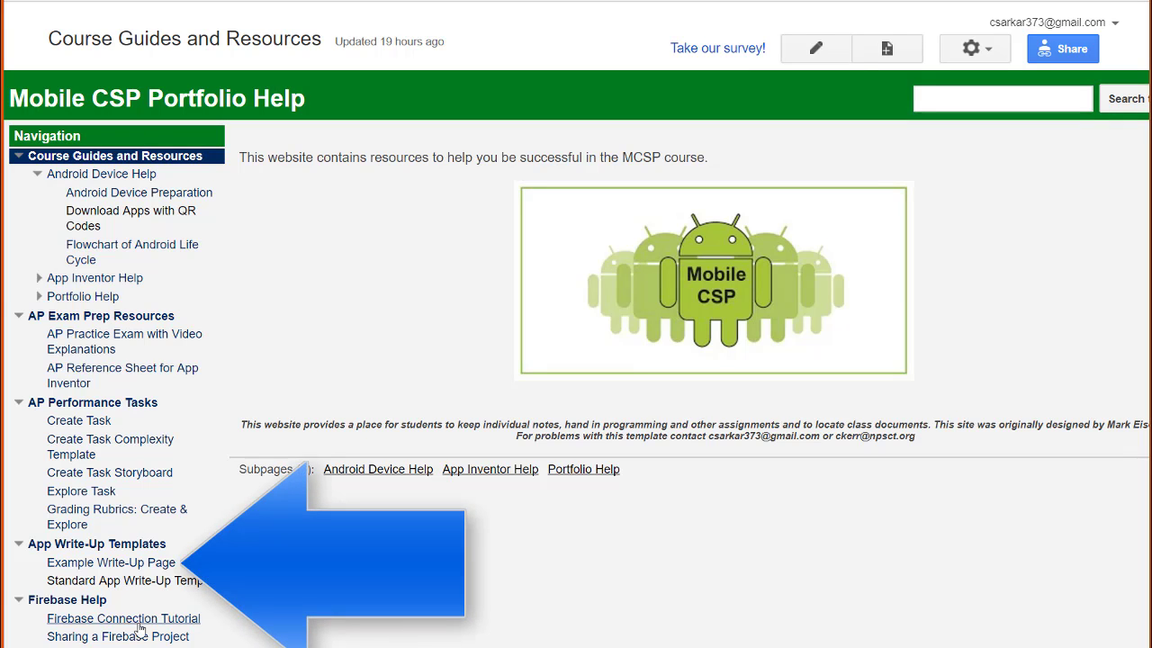
- Open the Example Write-Up Page in Portfolio Help and scroll through its sample answers
{"action": "left_click", "coordinate": [124, 563]}
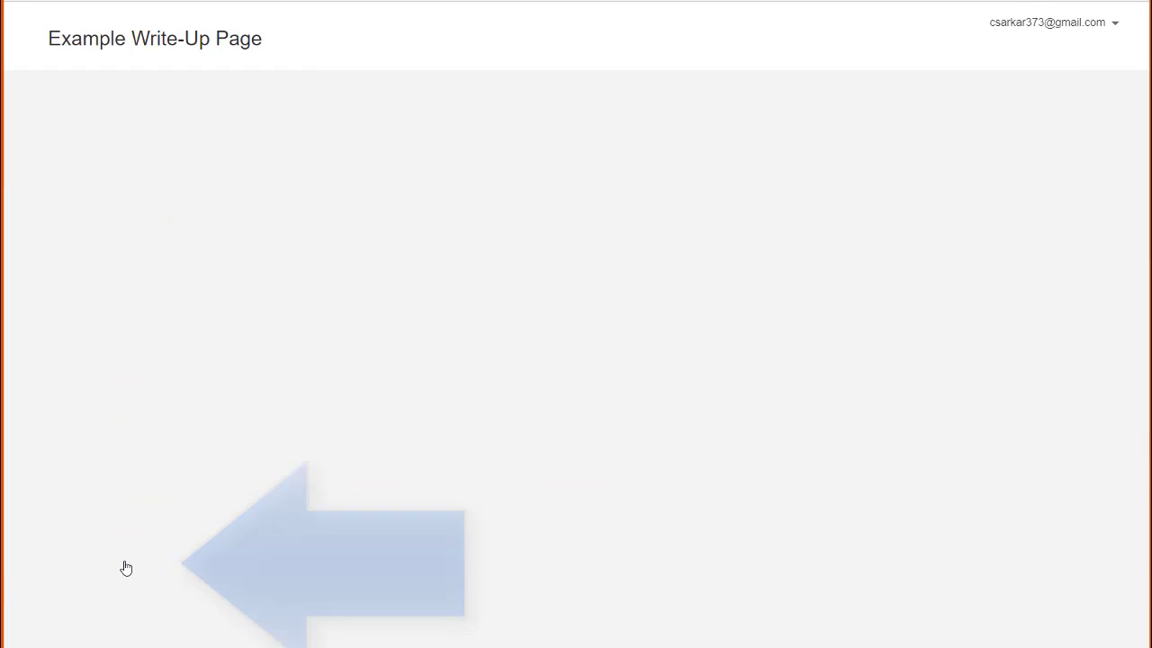
{"action": "scroll", "coordinate": [900, 337], "scroll_direction": "down", "scroll_amount": 8}
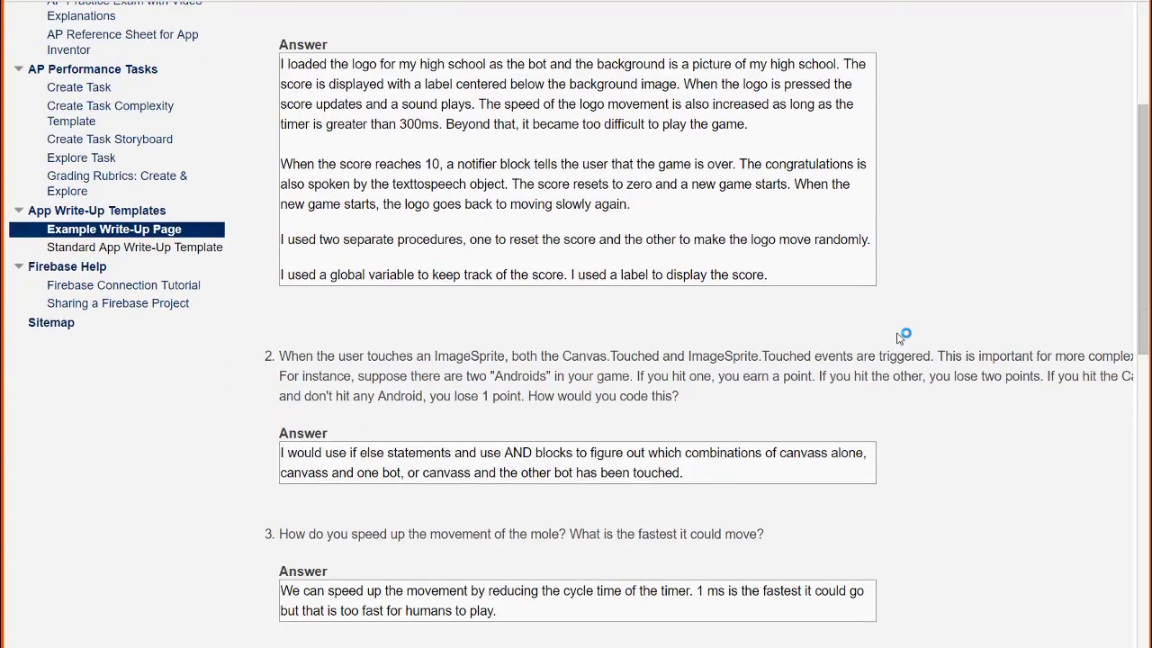
{"action": "scroll", "coordinate": [900, 338], "scroll_direction": "down", "scroll_amount": 4}
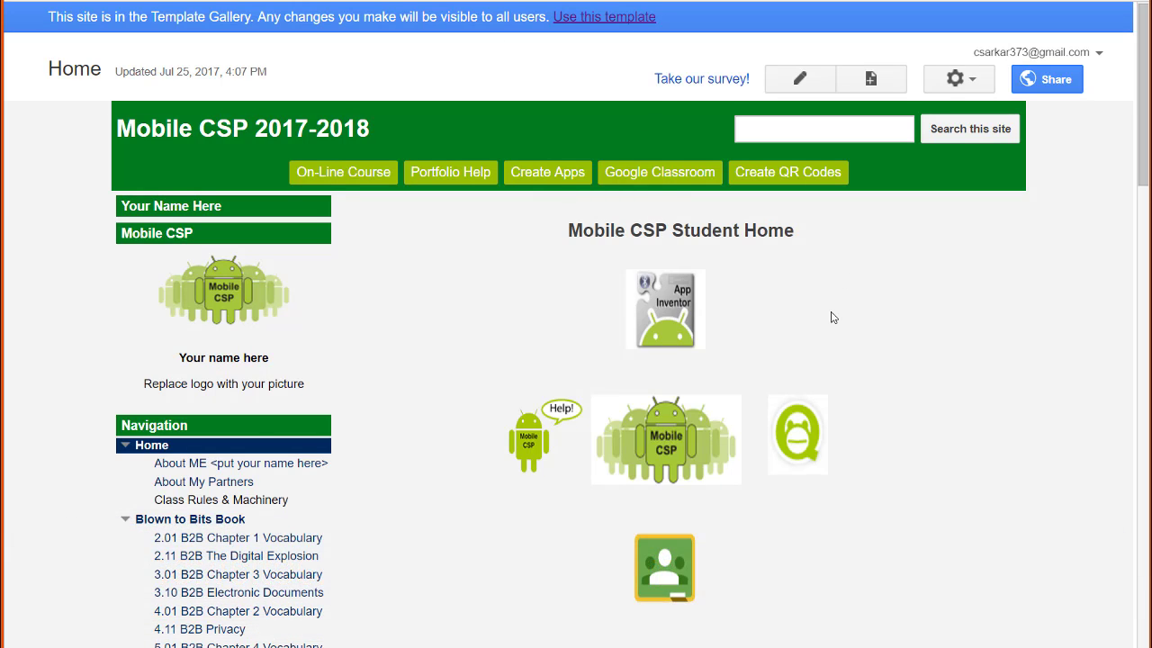
{"action": "left_click", "coordinate": [622, 18]}
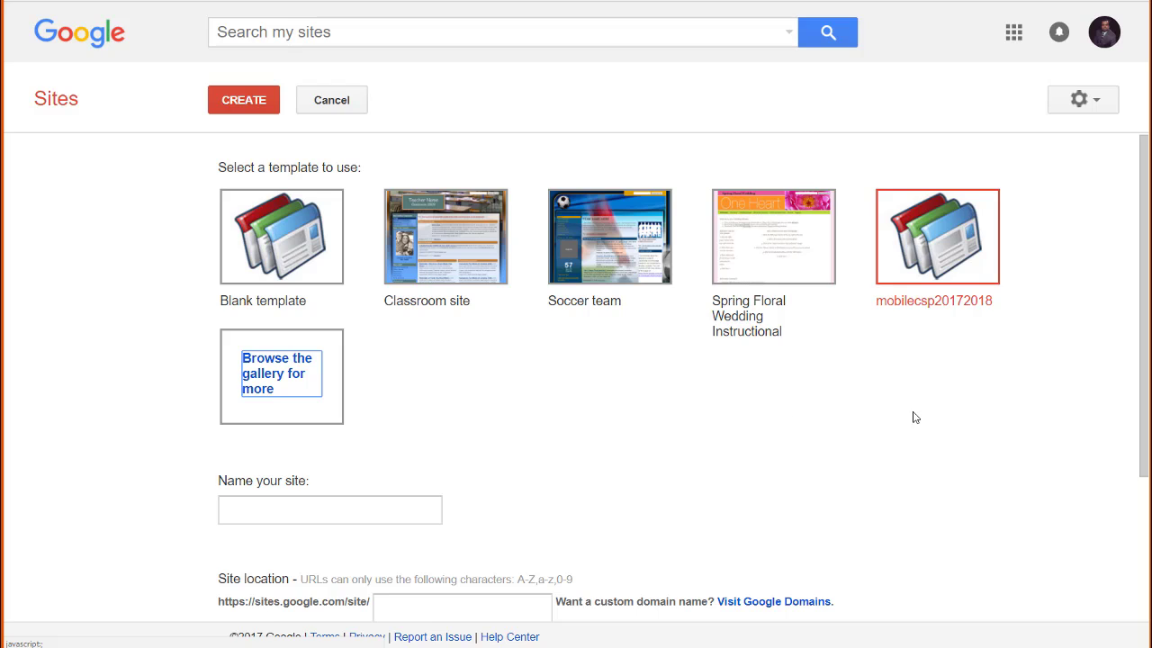
{"action": "left_click", "coordinate": [319, 517]}
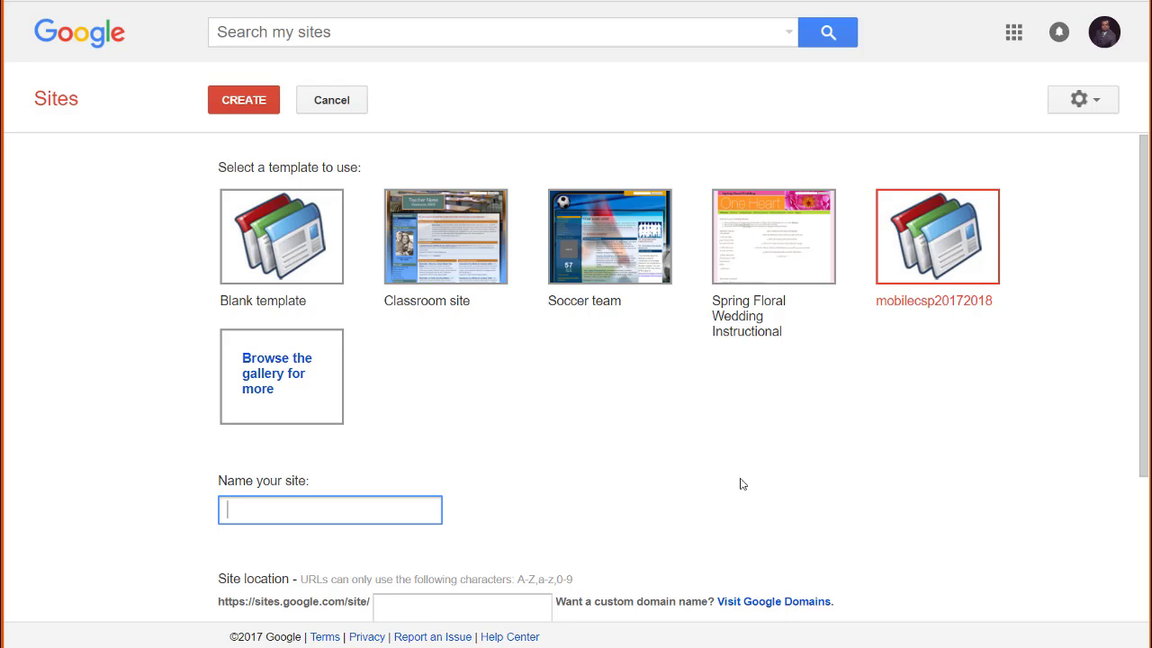
{"action": "type", "text": "nes cs"}
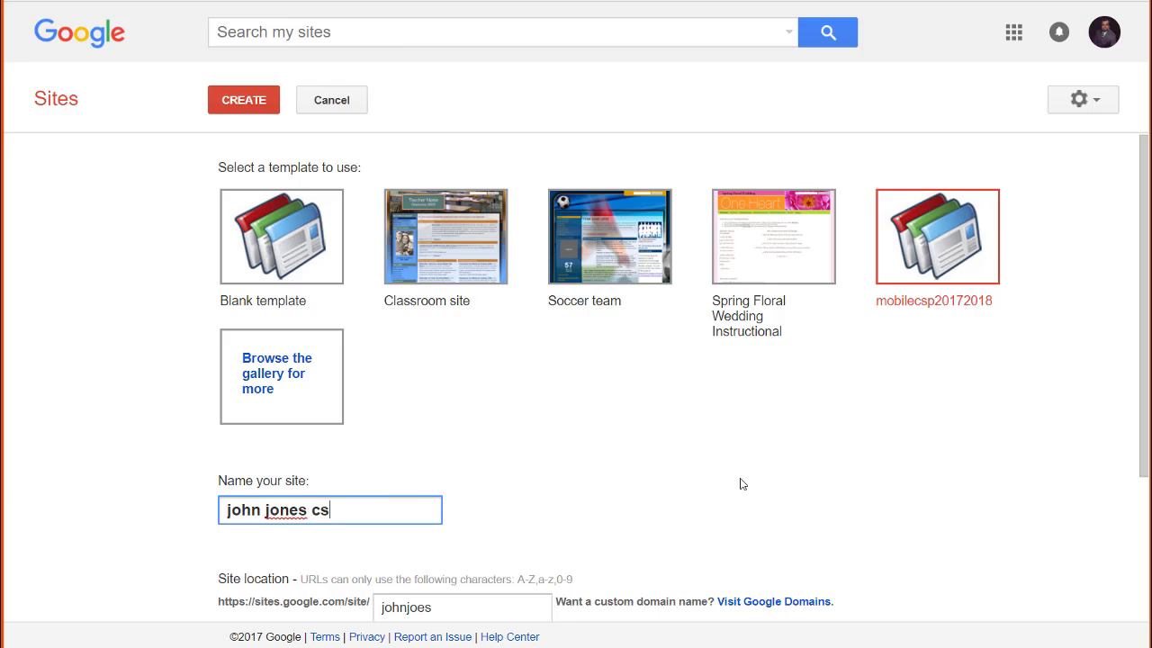
{"action": "type", "text": "p 2017"}
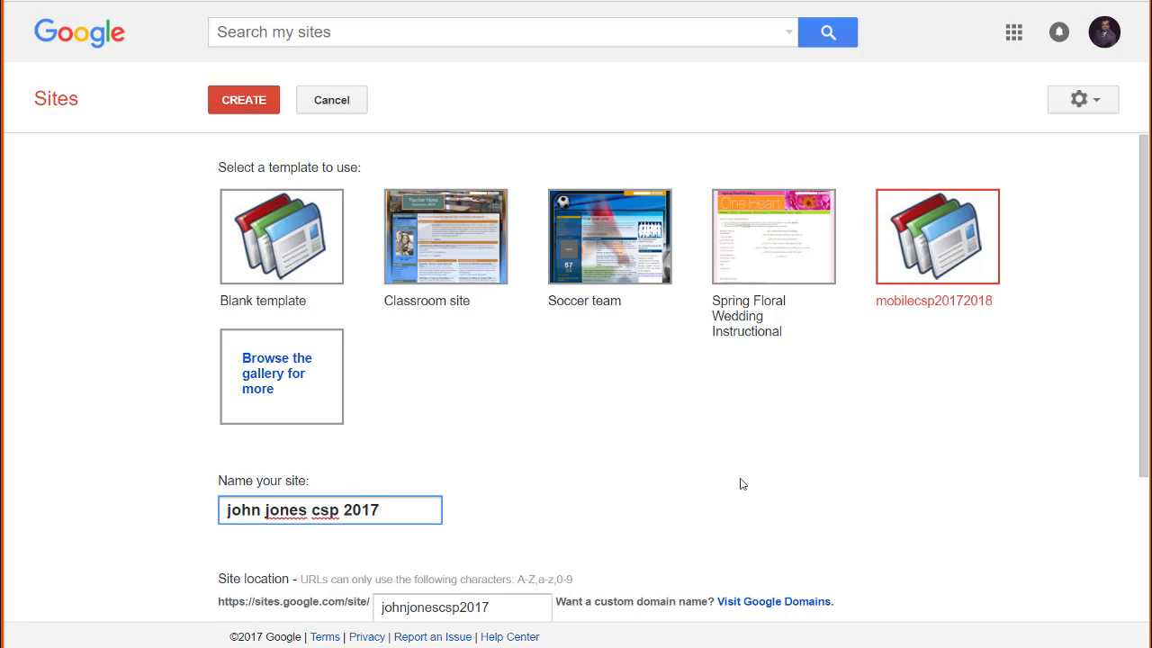
- Pass the robot verification check and create the site
{"action": "scroll", "coordinate": [750, 470], "scroll_direction": "down", "scroll_amount": 3}
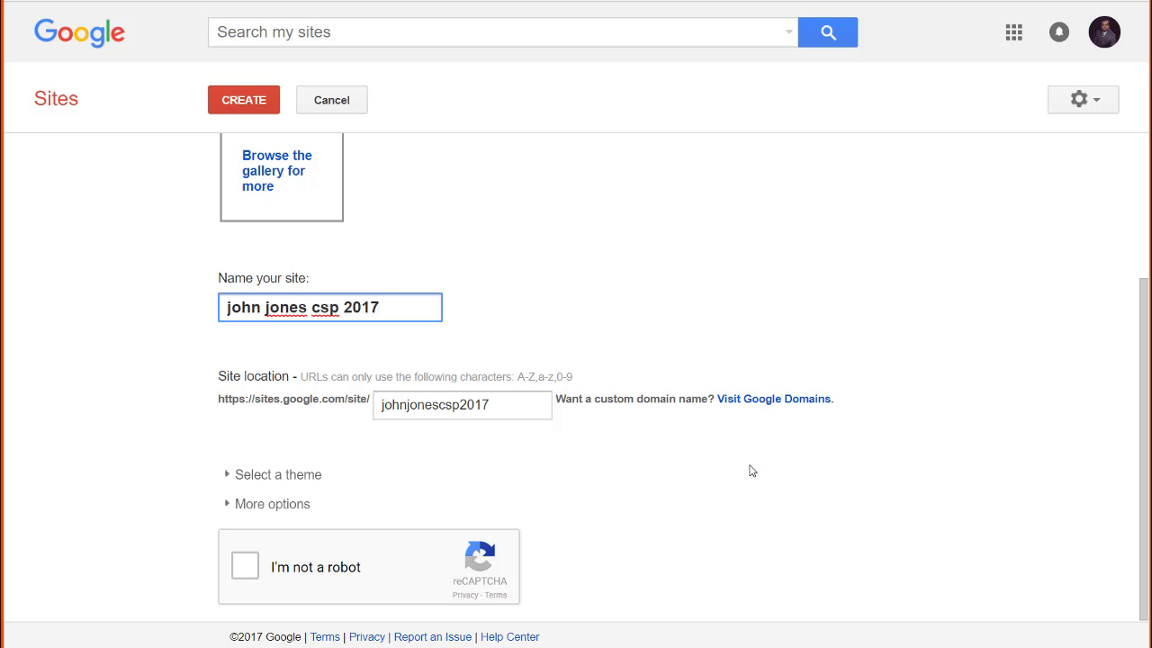
{"action": "left_click", "coordinate": [244, 566]}
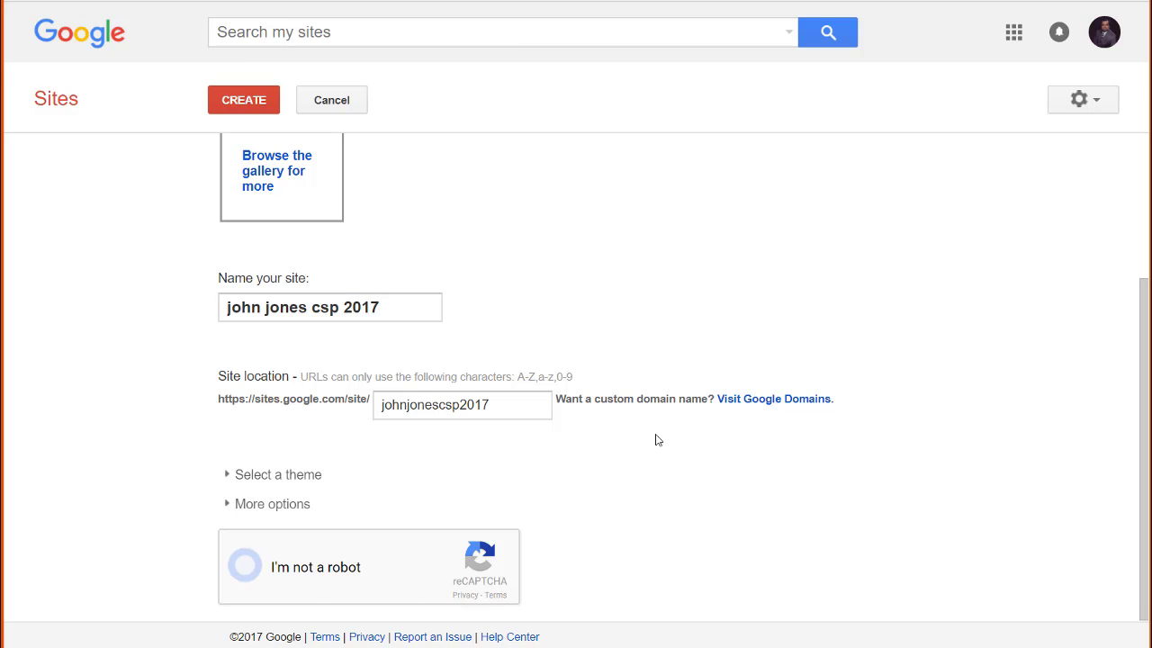
{"action": "scroll", "coordinate": [531, 384], "scroll_direction": "up", "scroll_amount": 2}
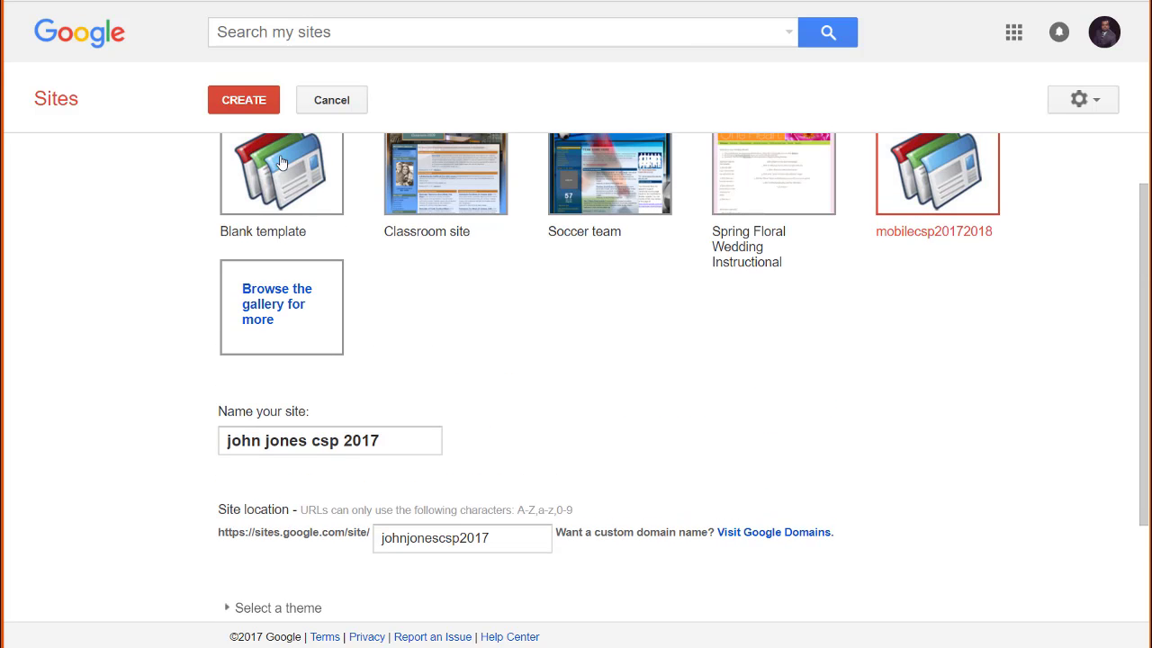
{"action": "left_click", "coordinate": [262, 112]}
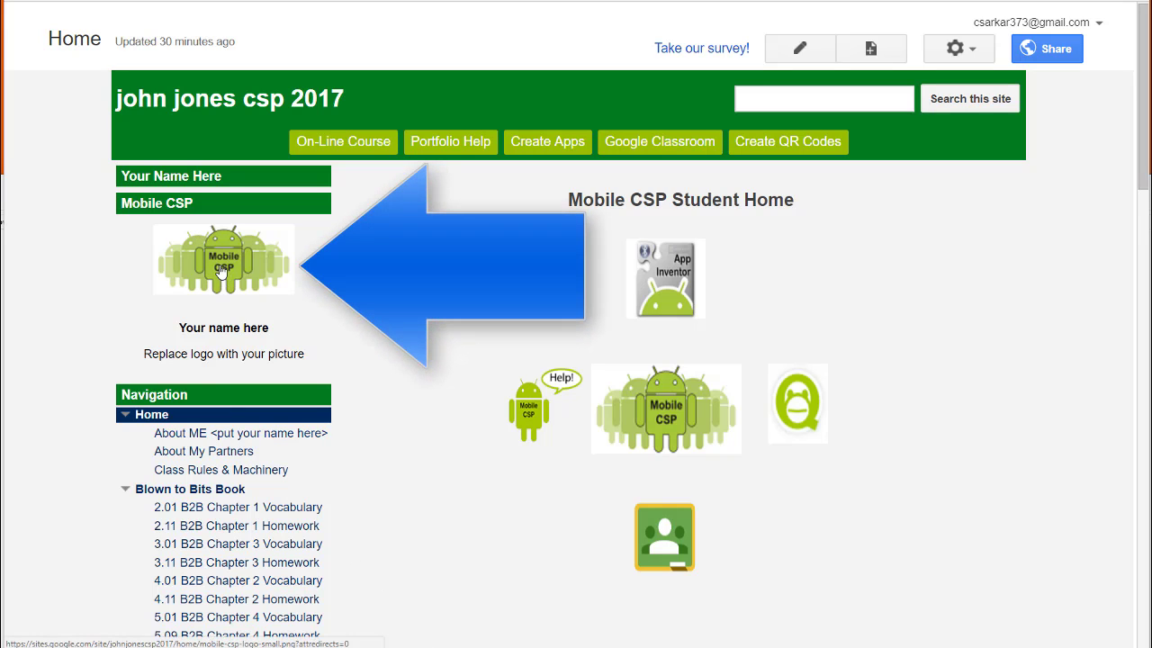
- In the site layout editor, edit the sidebar Mobile CSP text box and delete its logo
{"action": "left_click", "coordinate": [975, 56]}
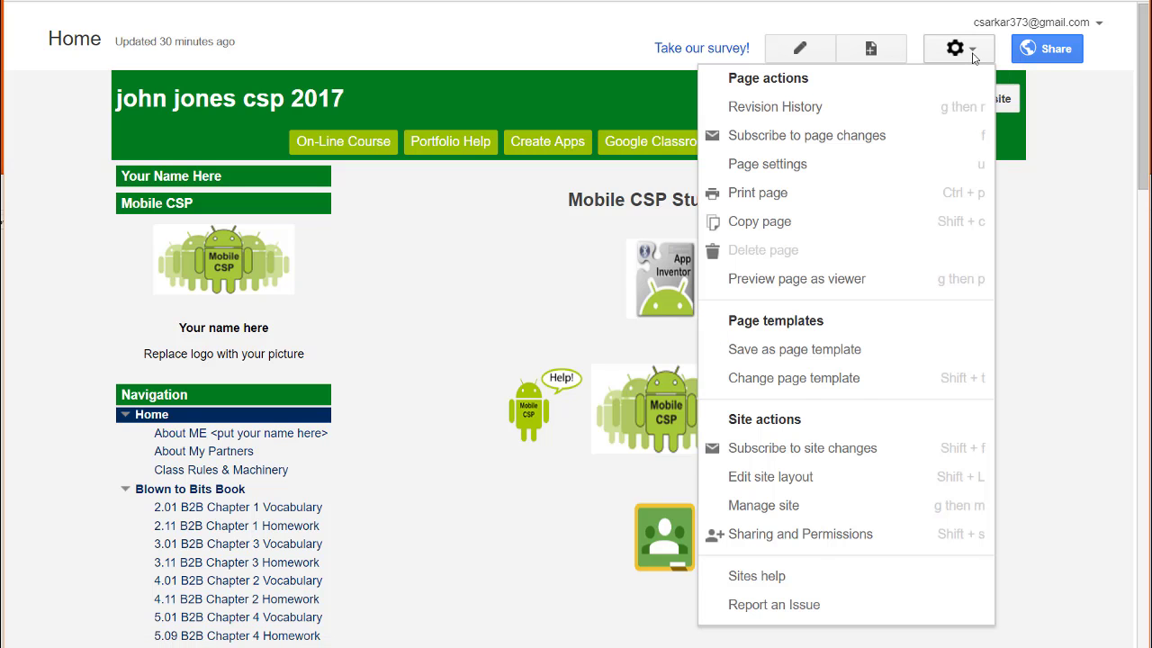
{"action": "left_click", "coordinate": [770, 480]}
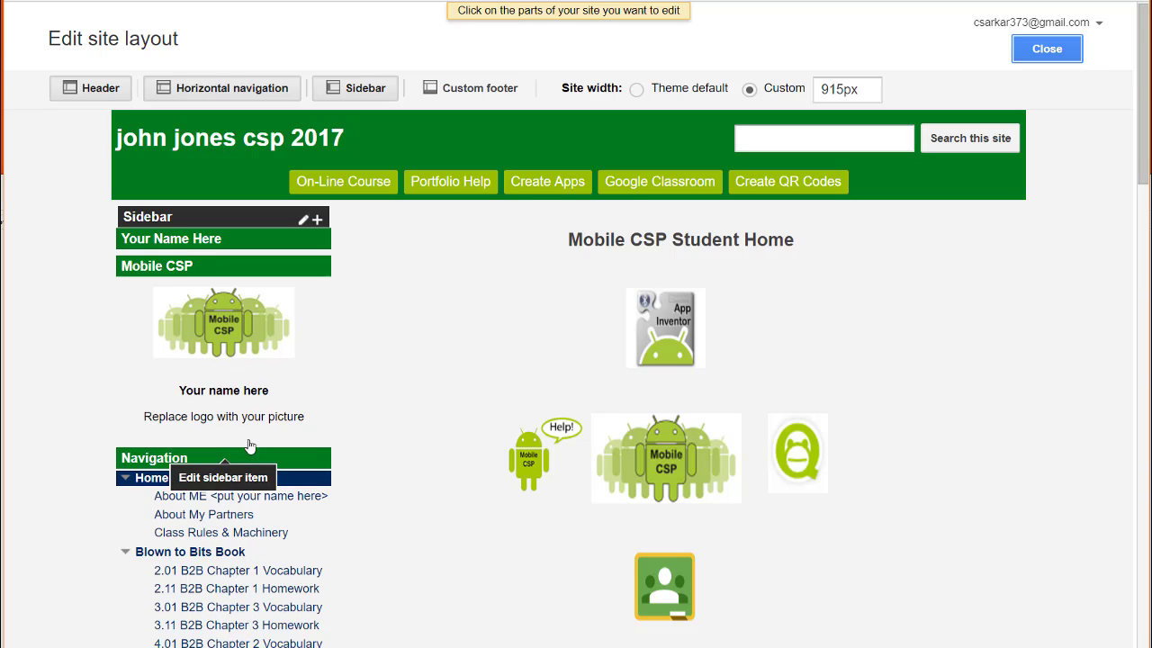
{"action": "left_click", "coordinate": [317, 353]}
{"action": "left_click", "coordinate": [555, 414]}
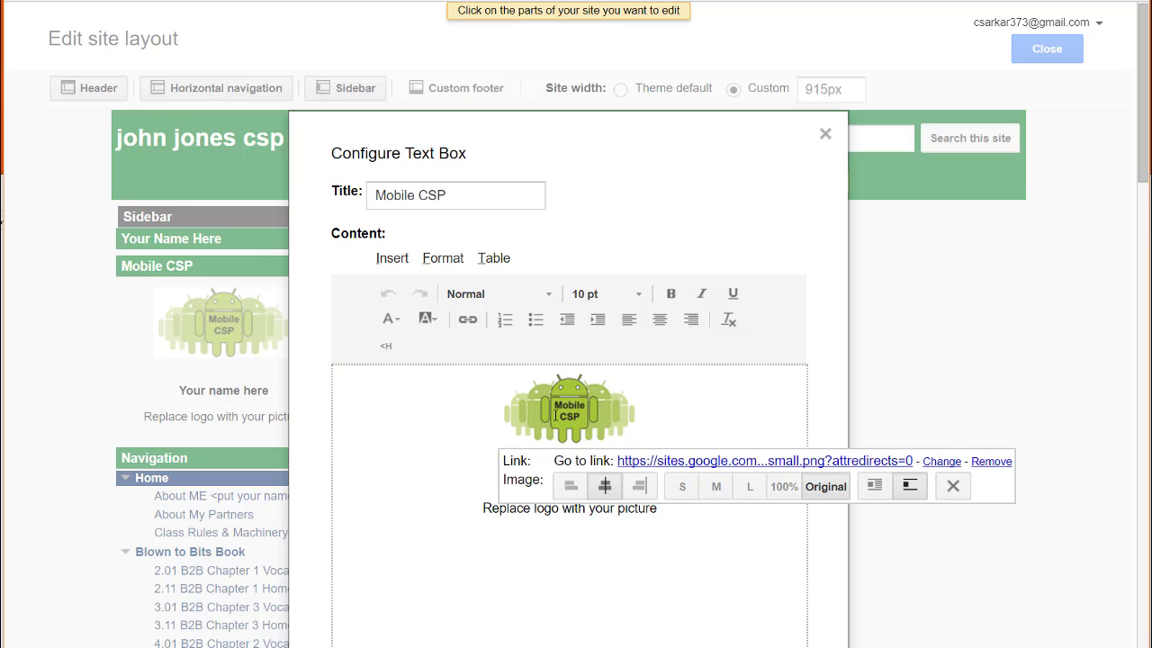
{"action": "left_click", "coordinate": [954, 486]}
- Insert the uploaded Vikings image in the sidebar box and centre it
{"action": "left_click", "coordinate": [571, 385]}
{"action": "left_click", "coordinate": [394, 259]}
{"action": "left_click", "coordinate": [434, 290]}
{"action": "left_click", "coordinate": [447, 304]}
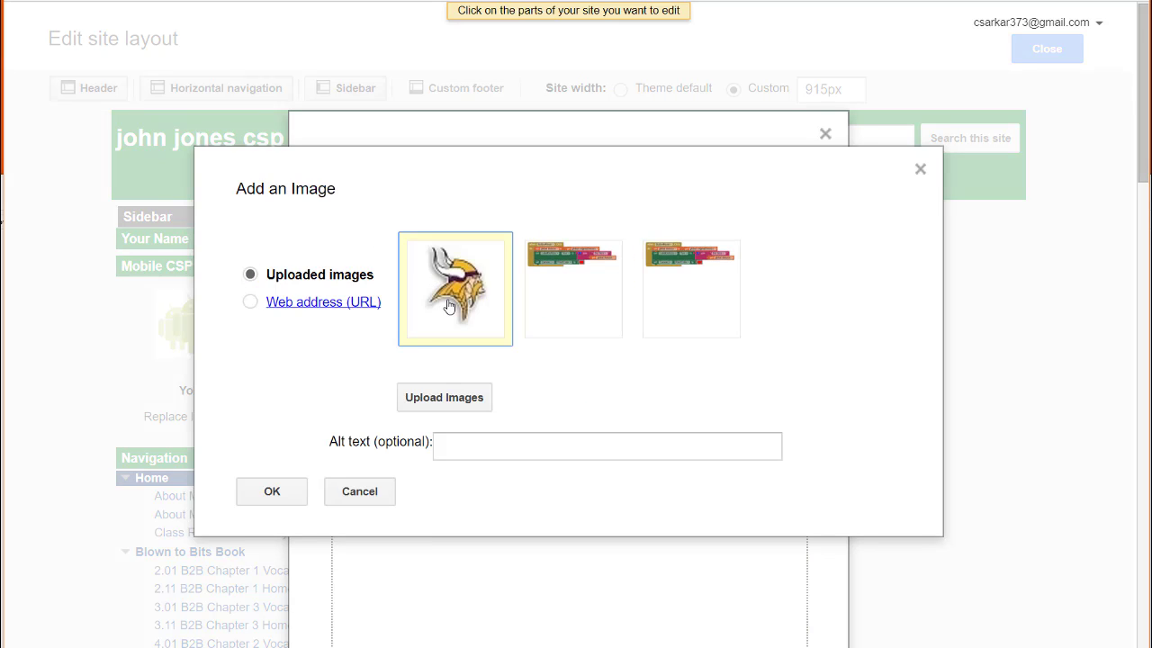
{"action": "left_click", "coordinate": [288, 495]}
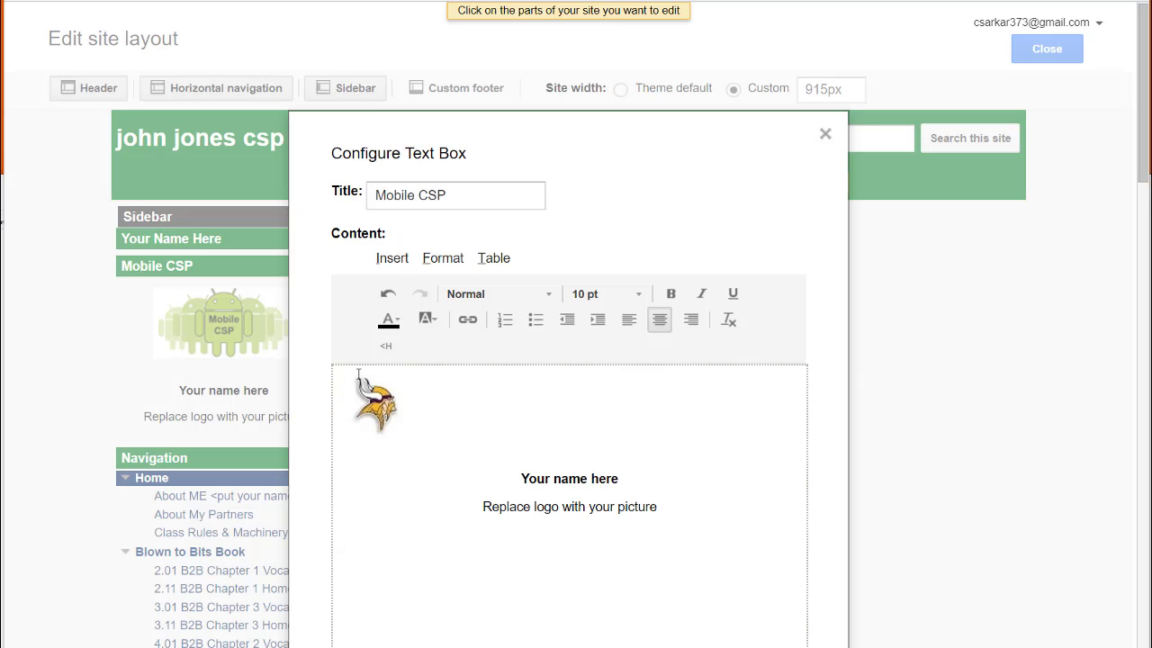
{"action": "left_click", "coordinate": [365, 404]}
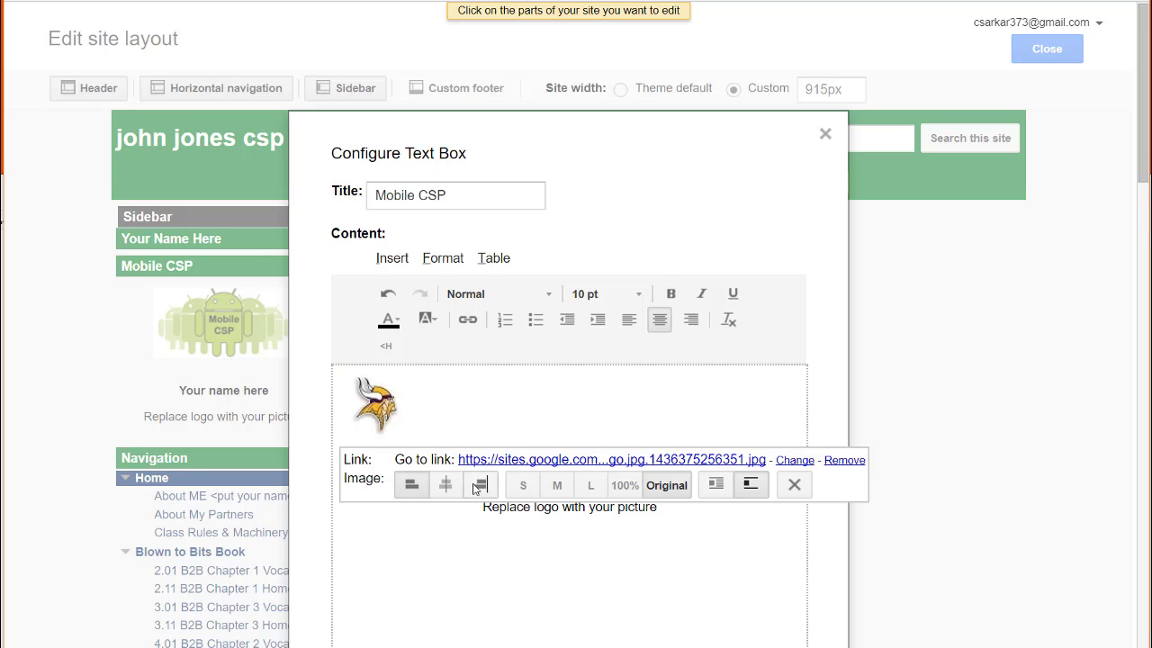
{"action": "left_click", "coordinate": [445, 485]}
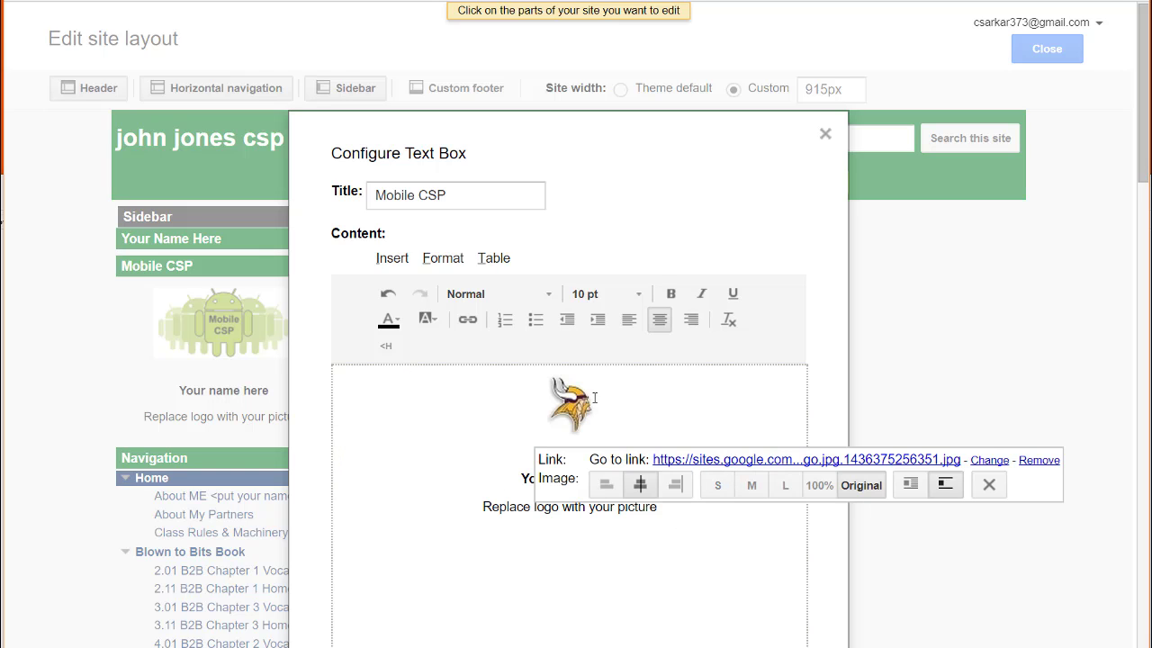
{"action": "left_click", "coordinate": [720, 561]}
{"action": "left_click_drag", "start_coordinate": [621, 479], "coordinate": [522, 479]}
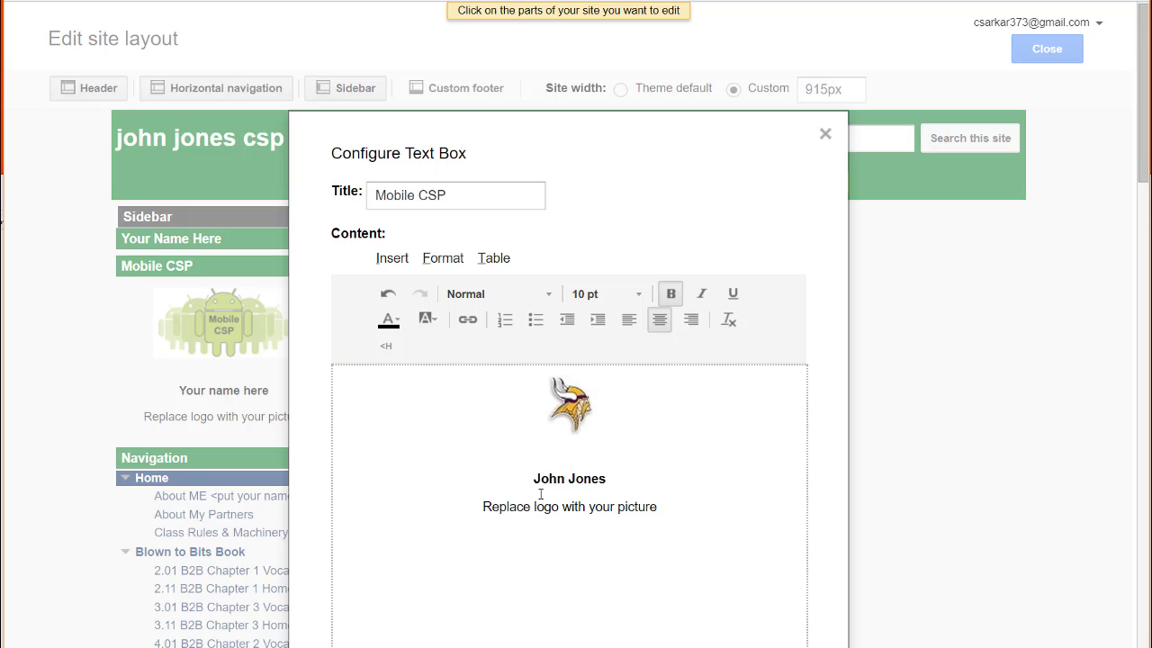
{"action": "left_click_drag", "start_coordinate": [666, 510], "coordinate": [473, 507]}
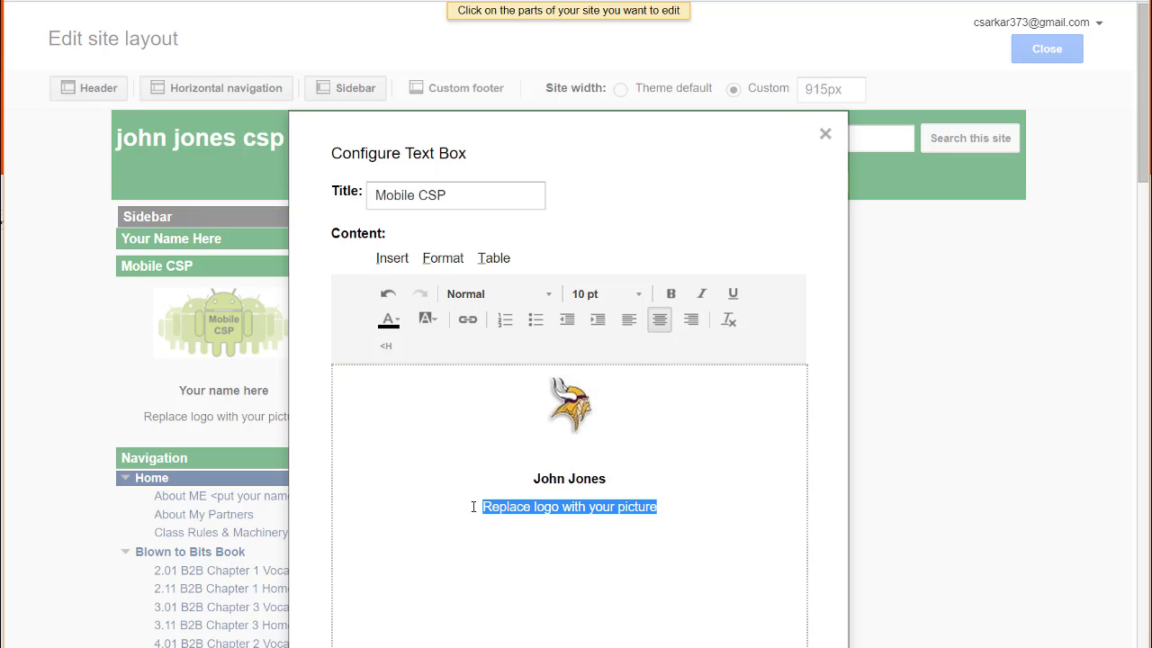
{"action": "key", "text": "BackSpace"}
{"action": "scroll", "coordinate": [379, 429], "scroll_direction": "down", "scroll_amount": 3}
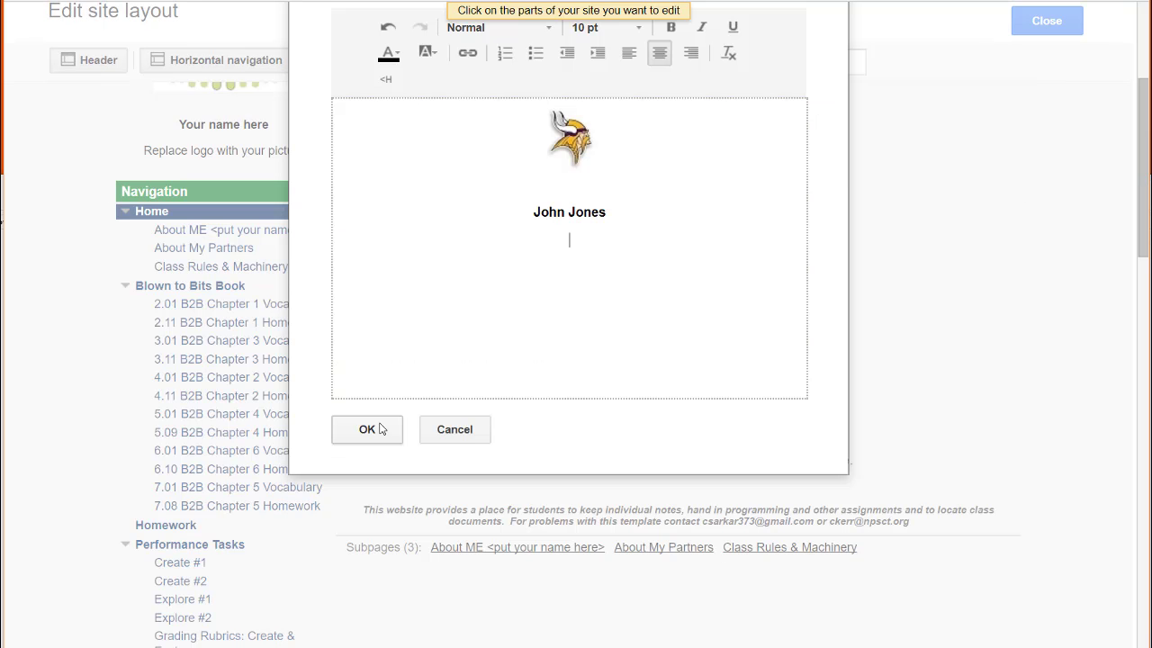
{"action": "left_click", "coordinate": [379, 429]}
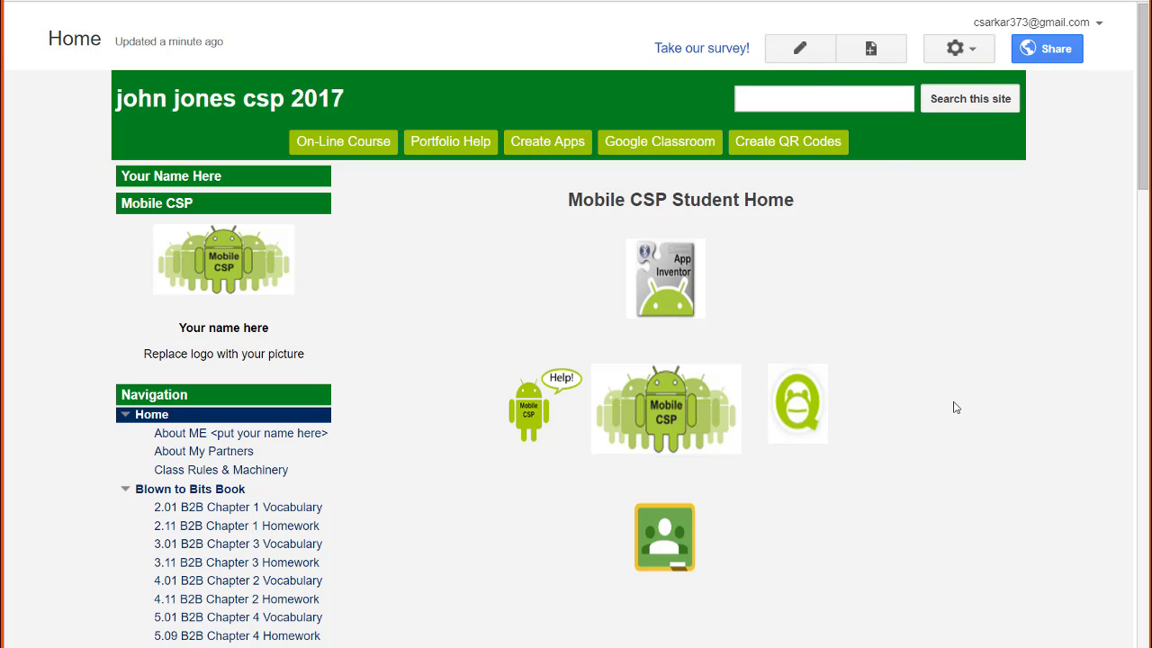
- Open Manage site, check Themes, Colors, and Fonts, then scroll General settings to Site storage
{"action": "left_click", "coordinate": [980, 54]}
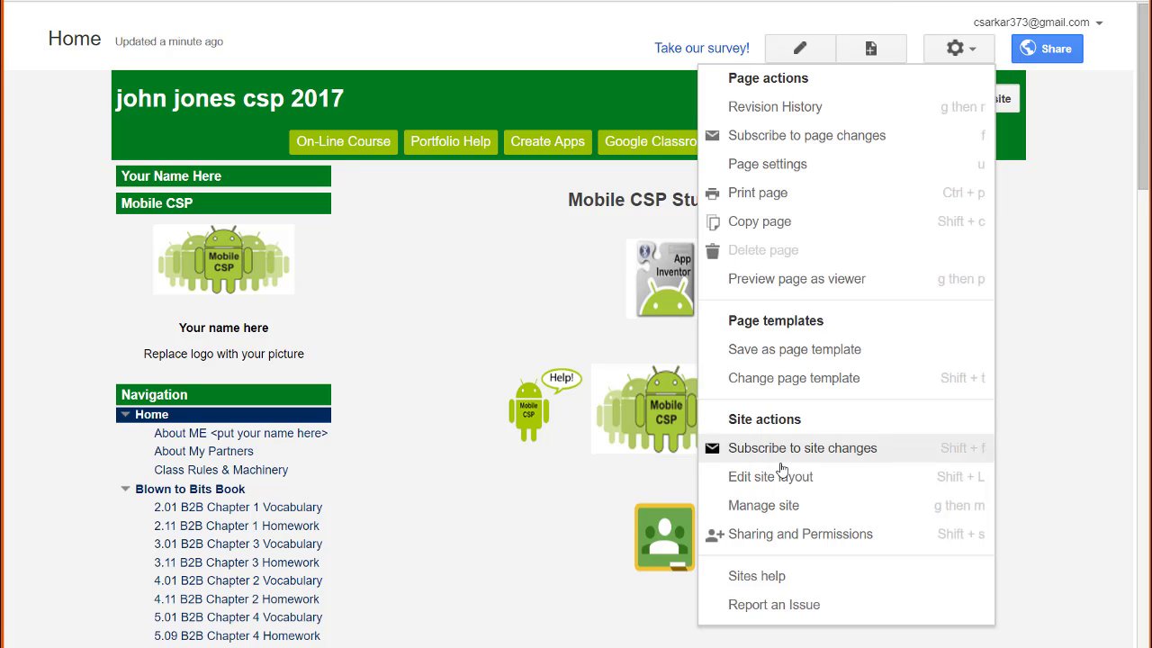
{"action": "left_click", "coordinate": [774, 505]}
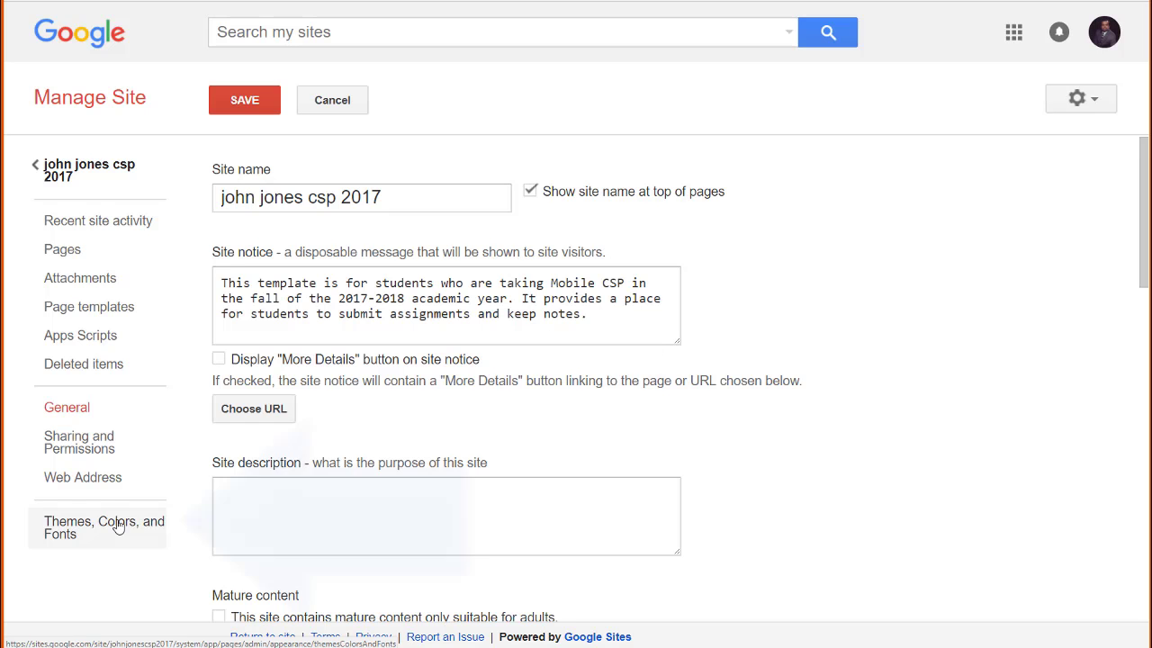
{"action": "left_click", "coordinate": [118, 527]}
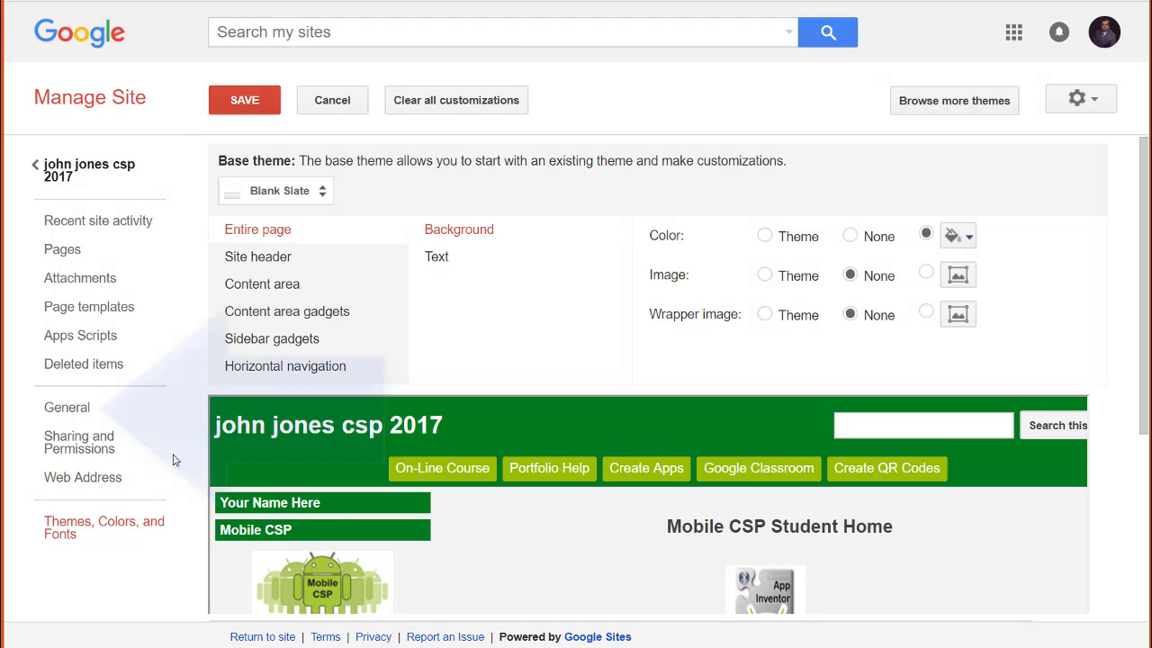
{"action": "left_click", "coordinate": [86, 412]}
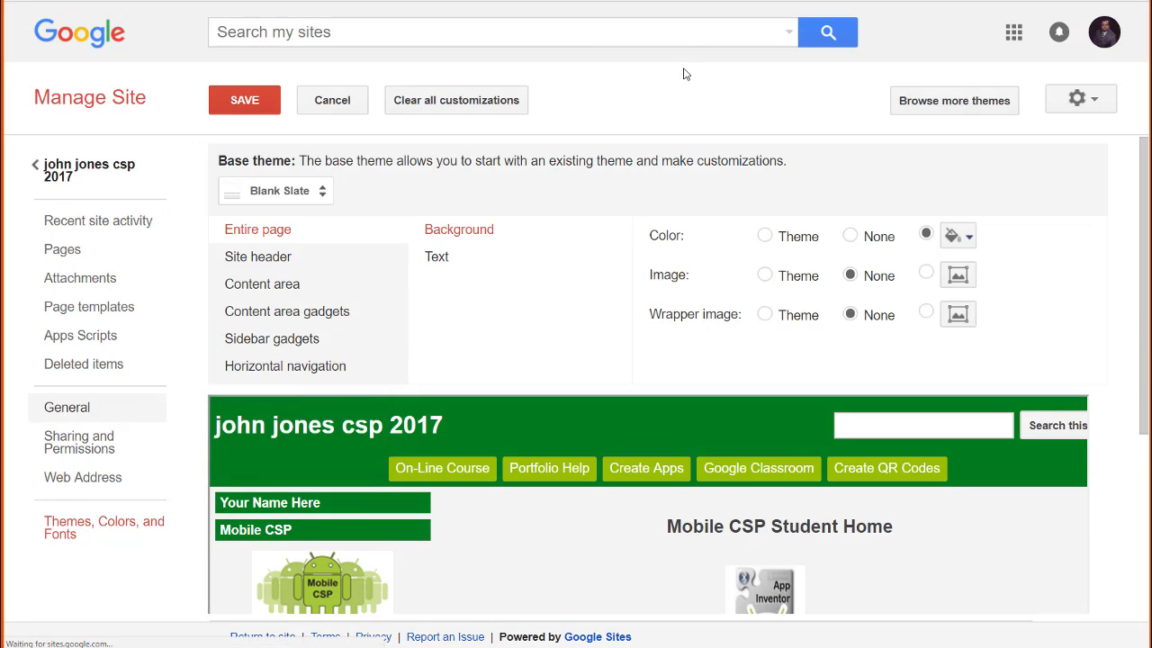
{"action": "scroll", "coordinate": [887, 237], "scroll_direction": "down", "scroll_amount": 5}
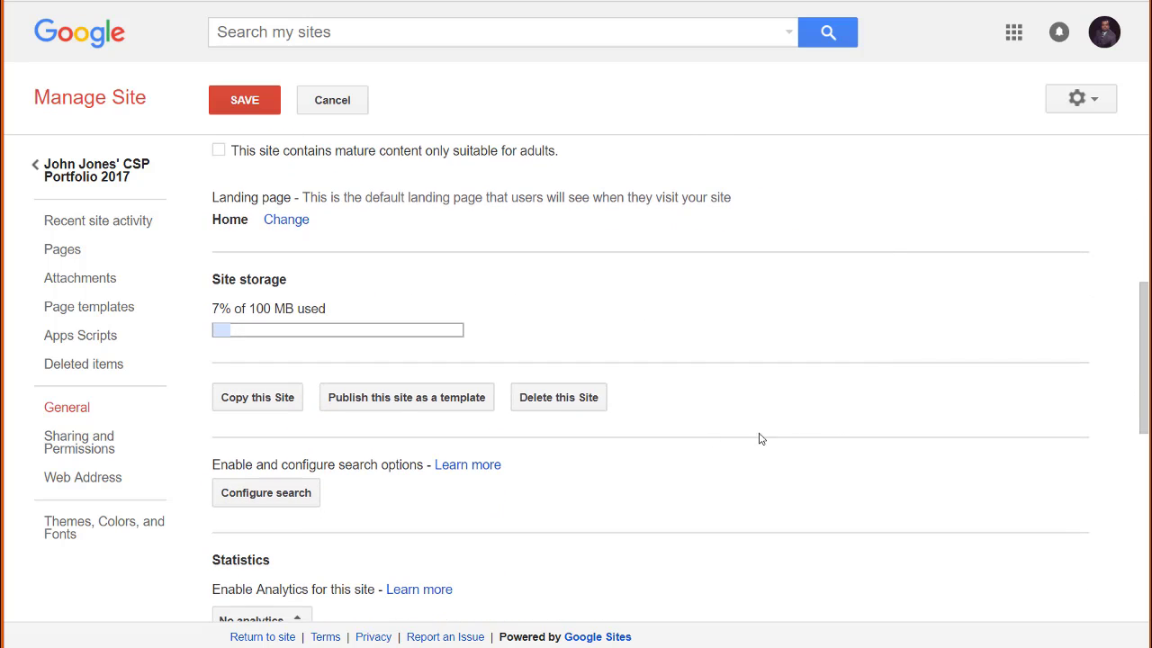